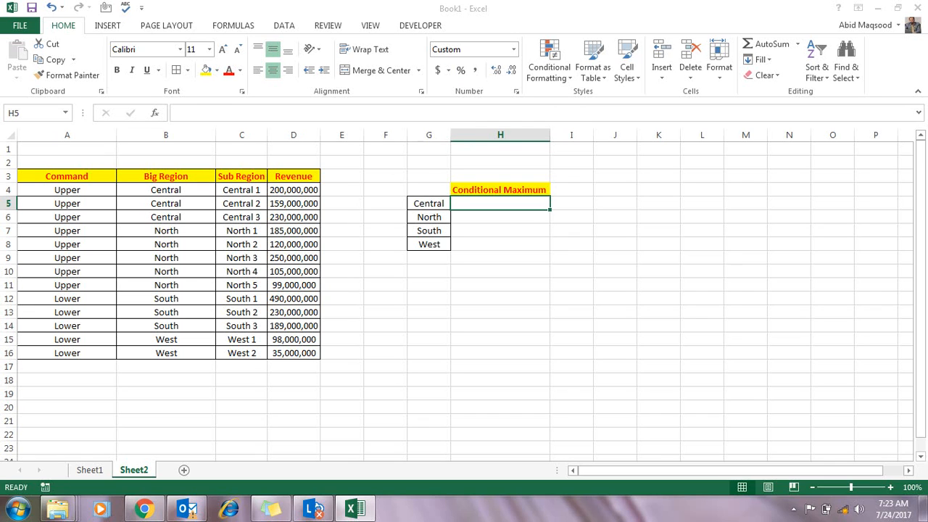
Step: Copy the Upper and Lower labels from A11:A12 into the cells starting at G11
key(Left)
key(Down)
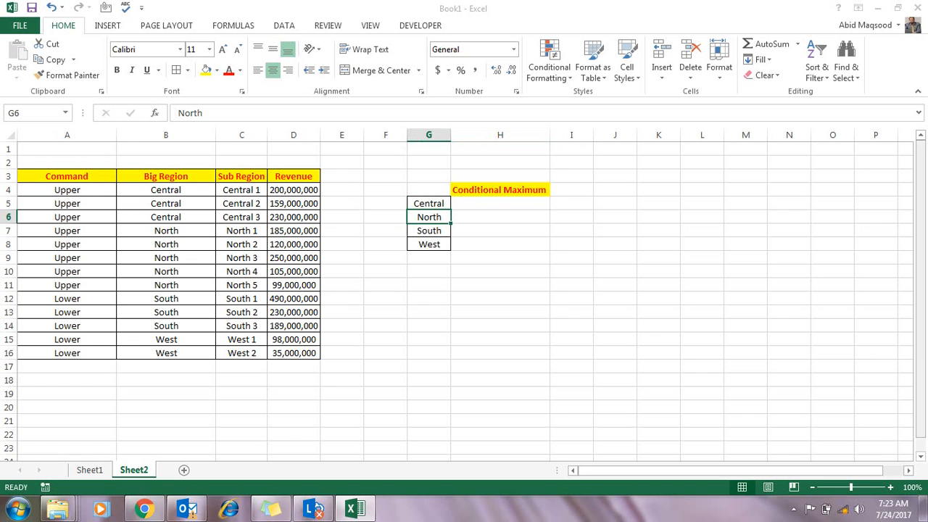
drag(67, 285, 67, 299)
key(ctrl+c)
click(429, 285)
key(ctrl+v)
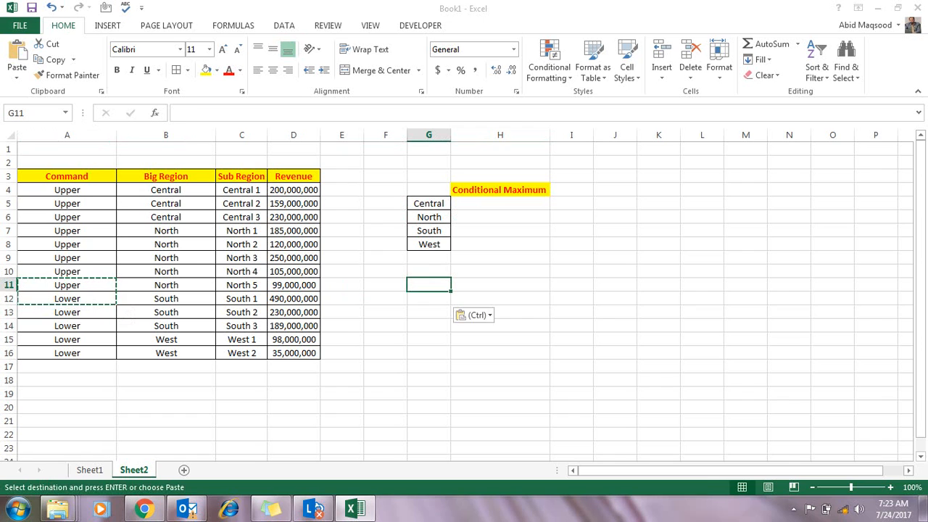
key(Escape)
Step: Calculate the overall maximum revenue in H5 with =MAX(D:D) and compare it with the South 1 row
click(500, 244)
click(500, 204)
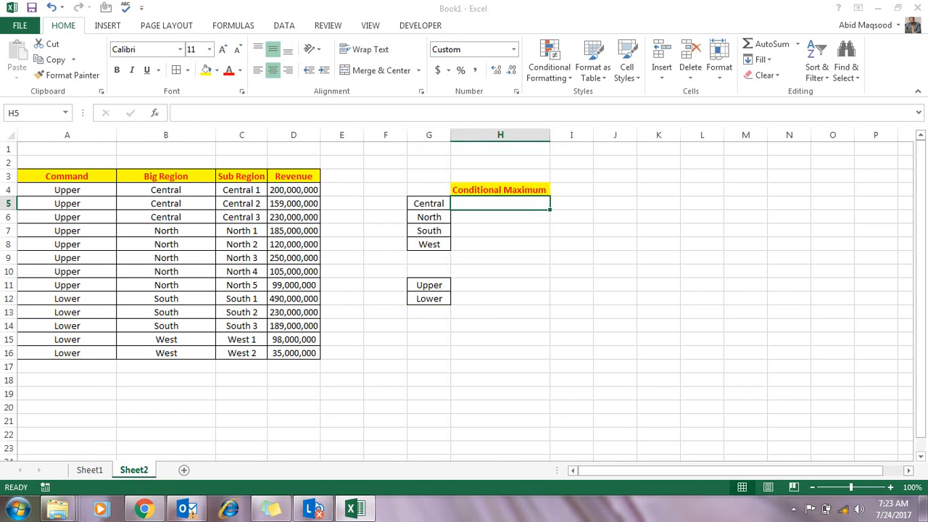
text(=max)
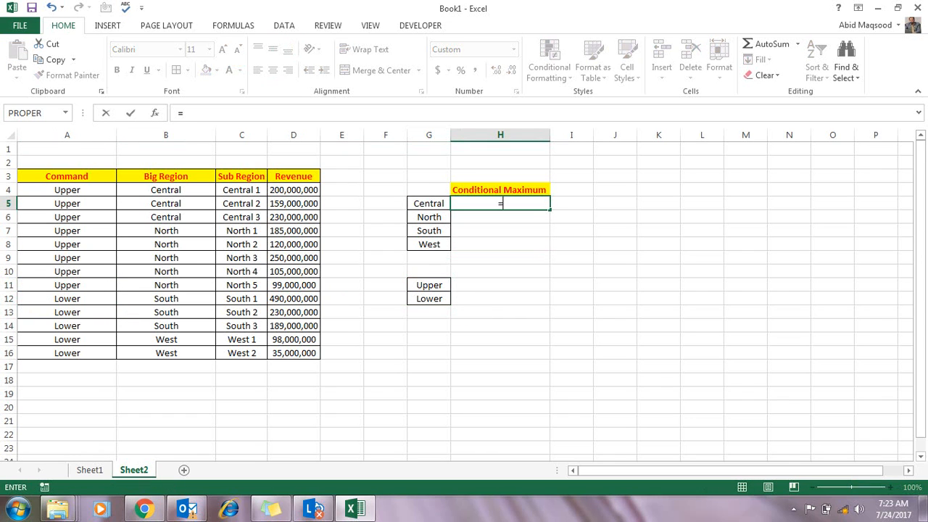
key(Tab)
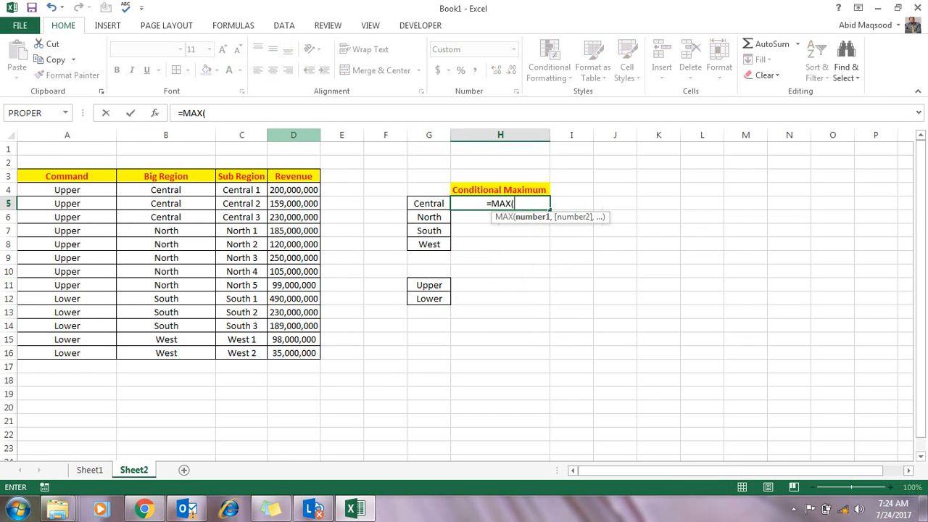
click(293, 134)
text())
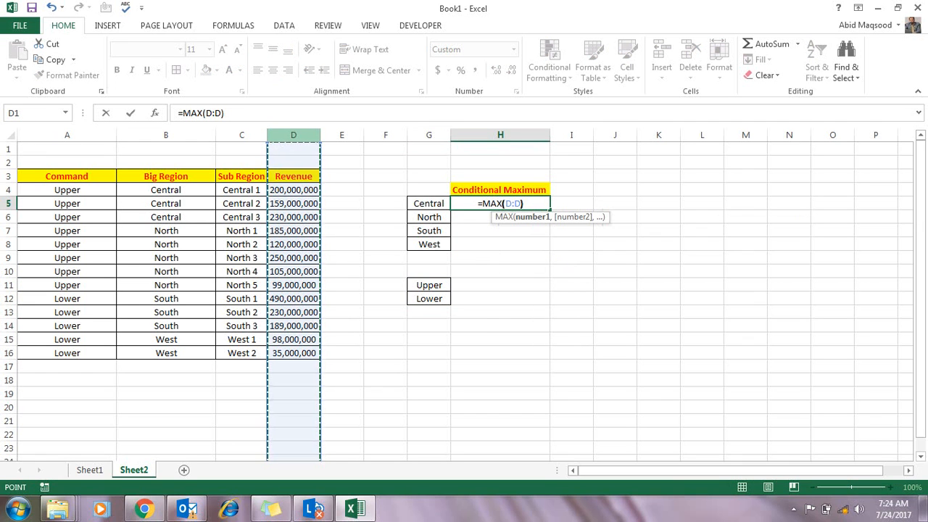
key(Return)
click(500, 203)
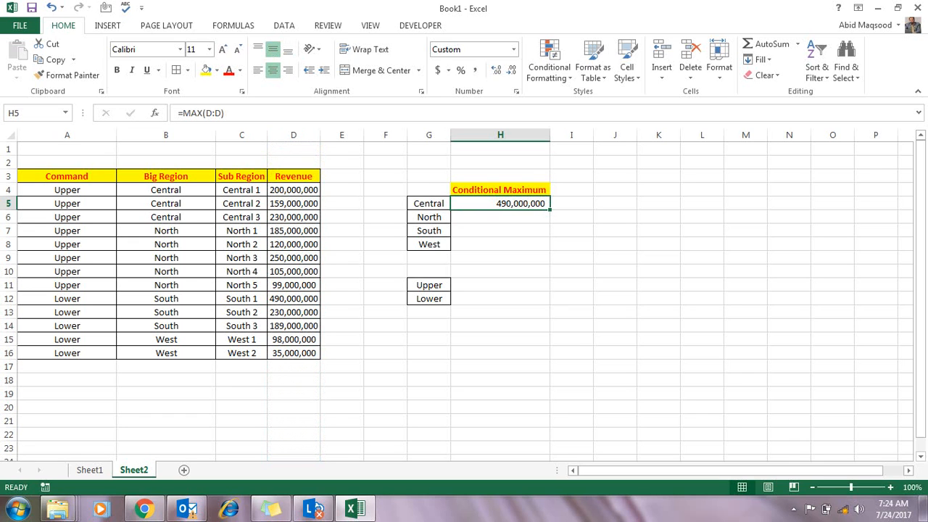
click(9, 298)
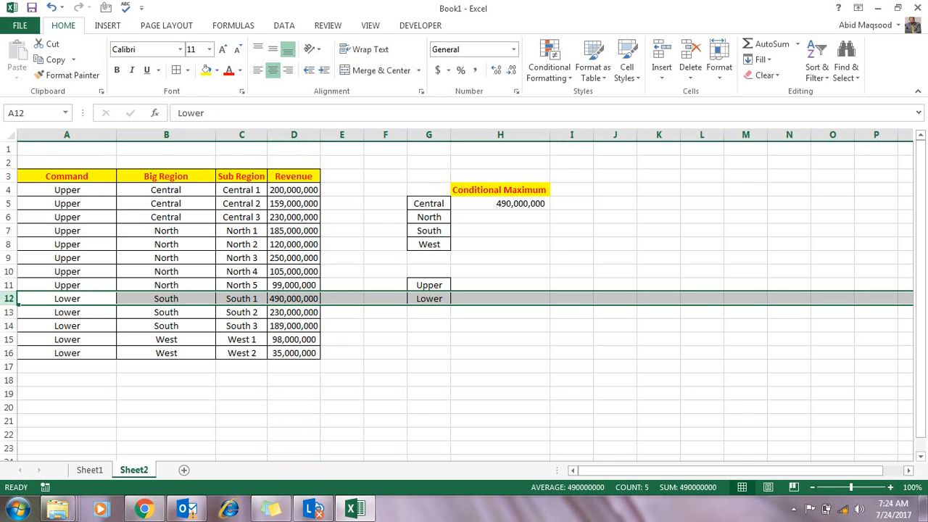
click(428, 204)
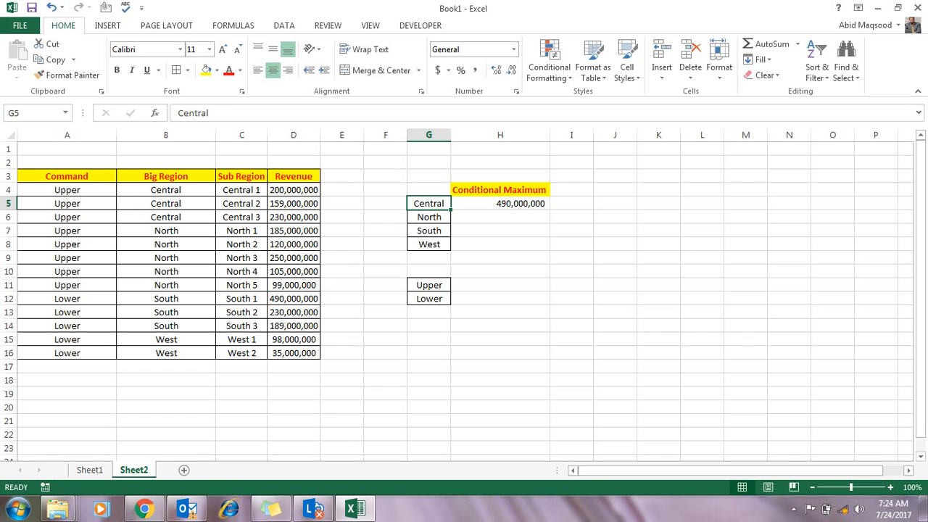
Step: Replace the formula in H5 with =MAX(IF(B:B=G5,D:D)) for the Central region's maximum revenue
click(500, 203)
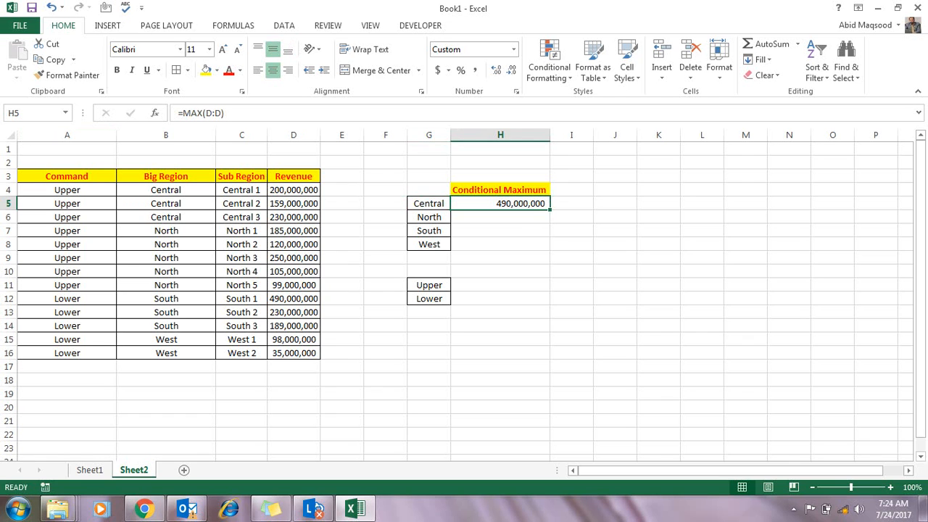
text(=max)
key(Tab)
text(if)
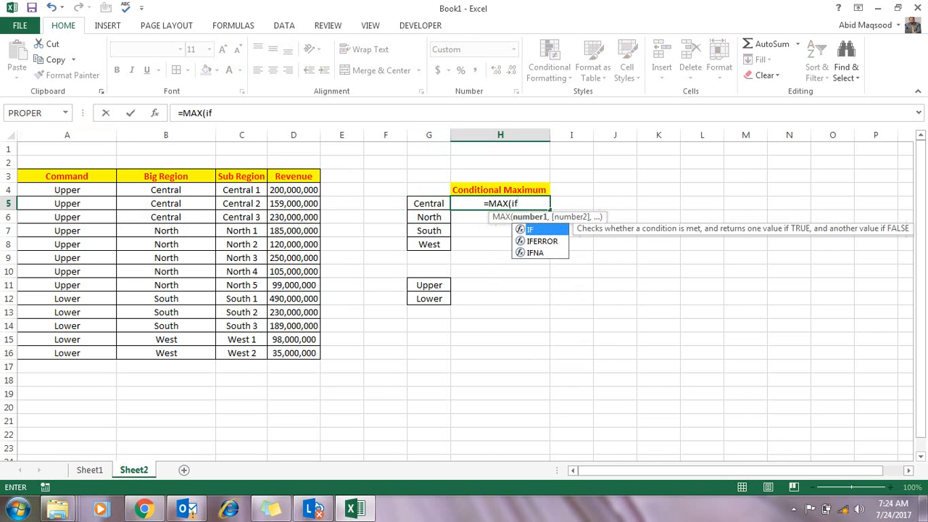
key(Tab)
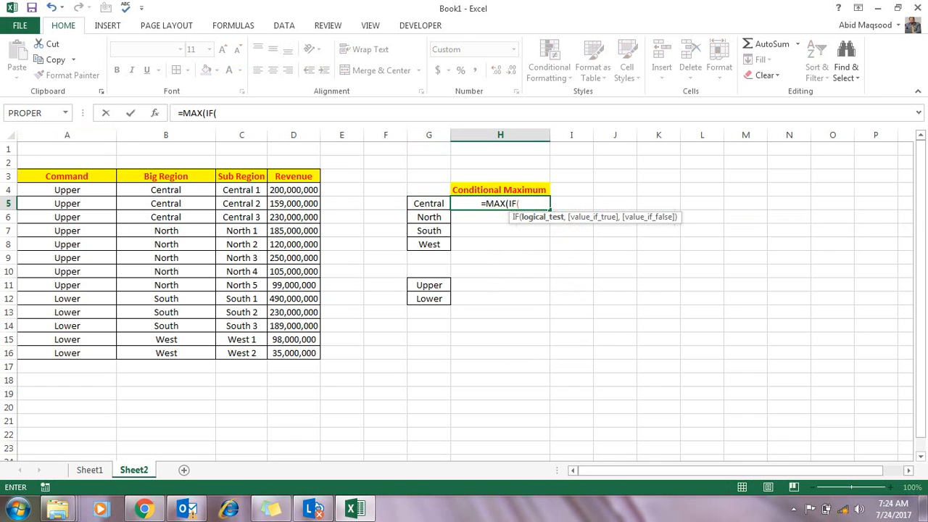
click(166, 135)
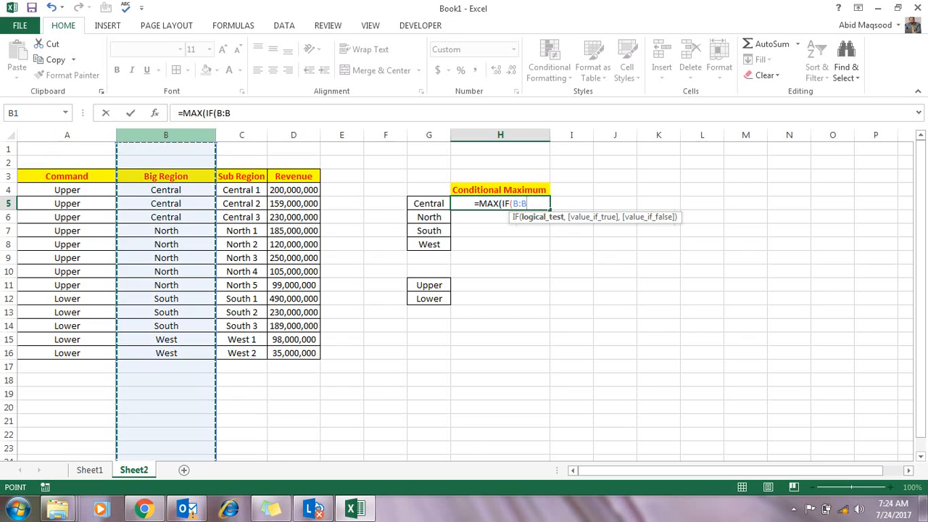
text(=)
click(428, 204)
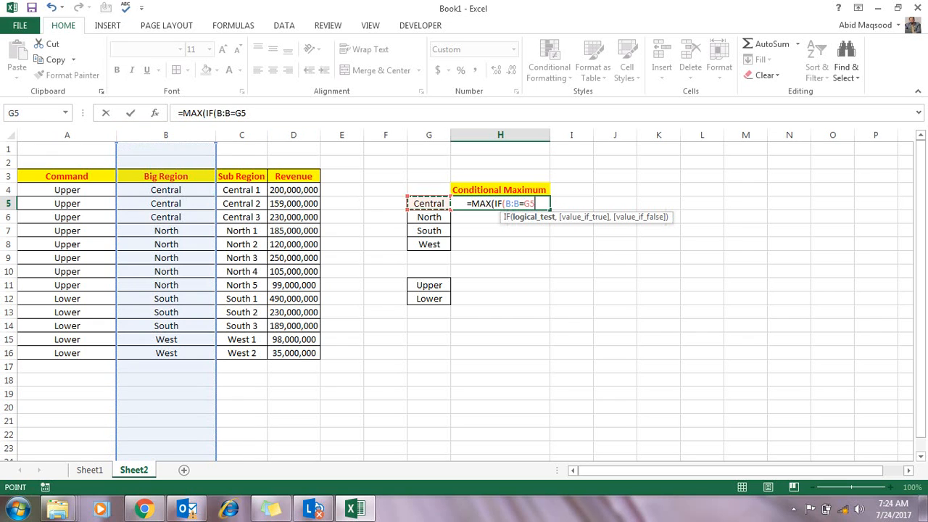
text(,)
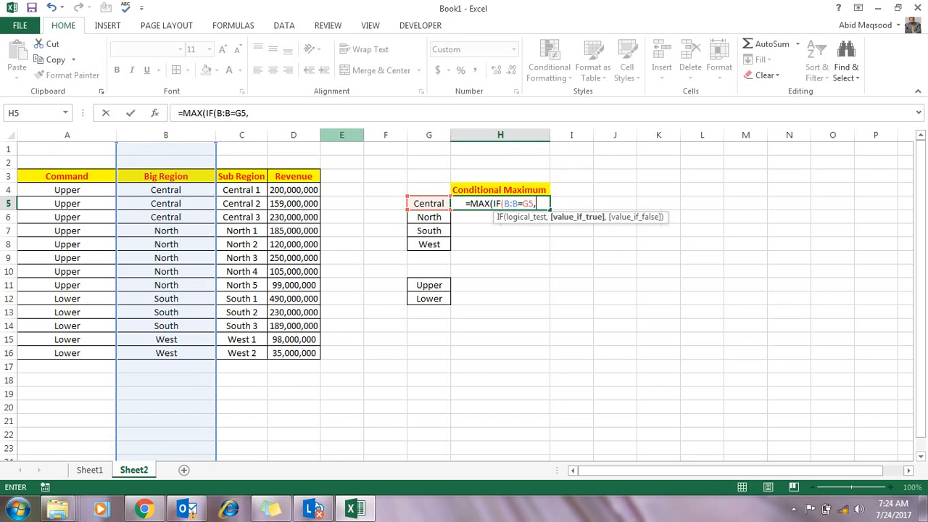
click(293, 135)
text()))
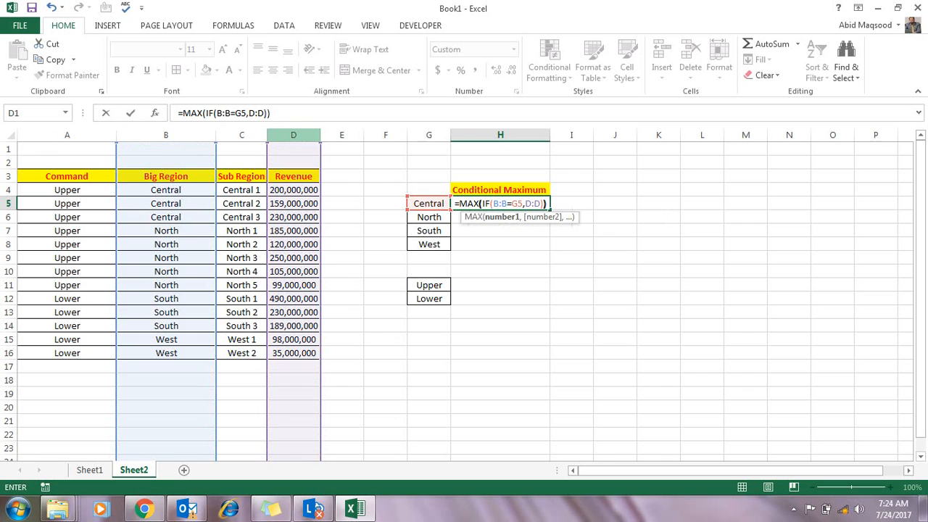
key(Return)
Step: Convert the MAX-IF formula in H5 into an array formula
key(Up)
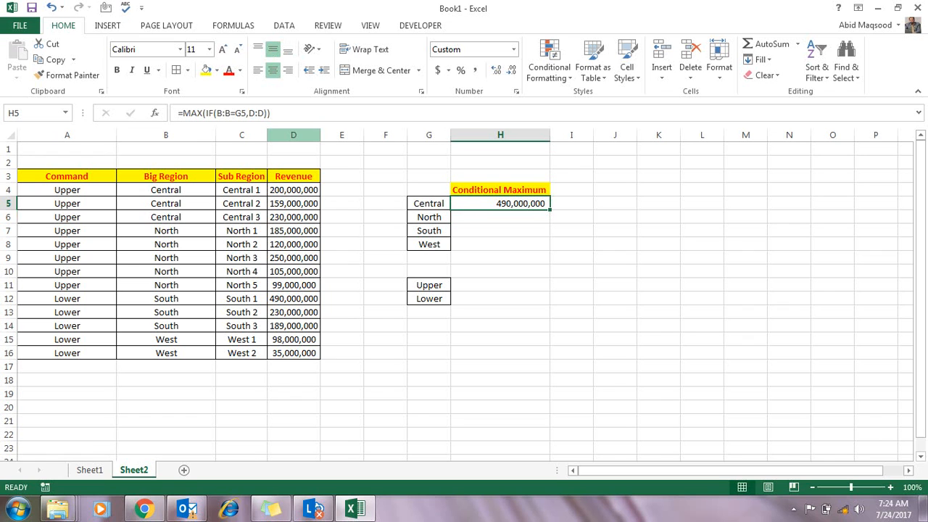
key(F2)
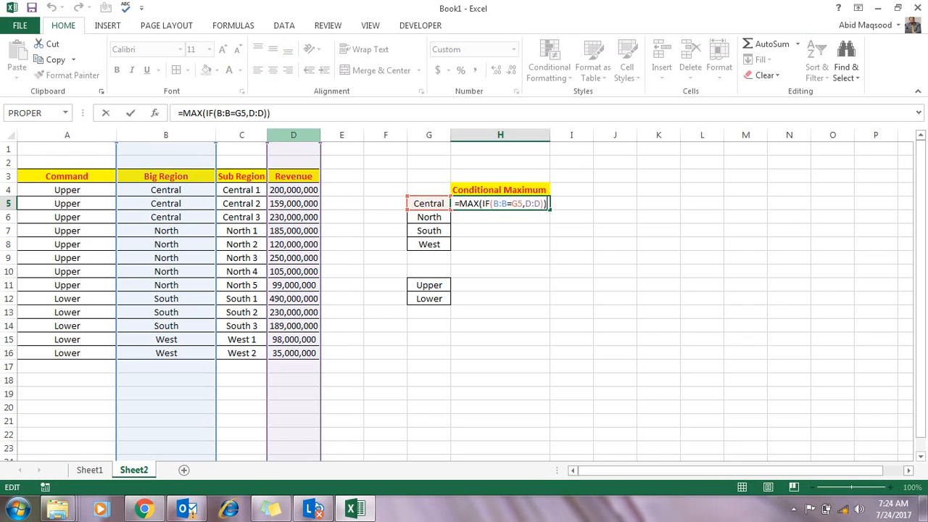
key(ctrl+shift+Return)
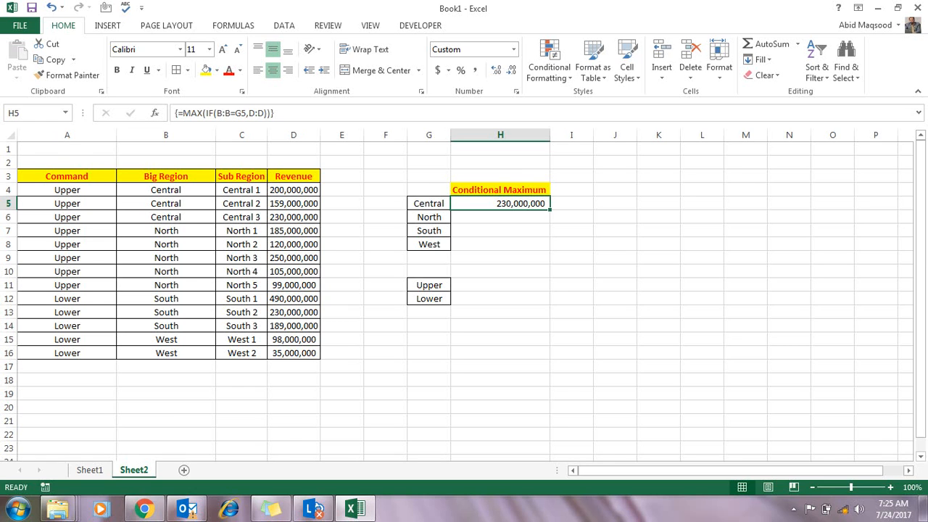
Step: Fill the array formula from H5 down through H8 for the North, South and West regions
key(Down)
key(ctrl+d)
key(Down)
key(ctrl+d)
key(Down)
key(ctrl+d)
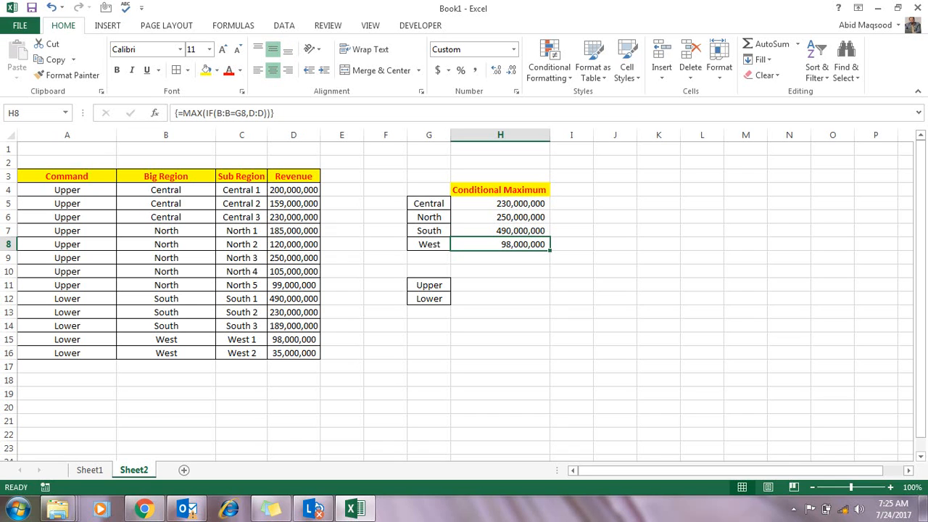
Step: Enter =MAX(IF(A:A=G11,D:D)) in H11 for the Upper command's maximum revenue
click(500, 285)
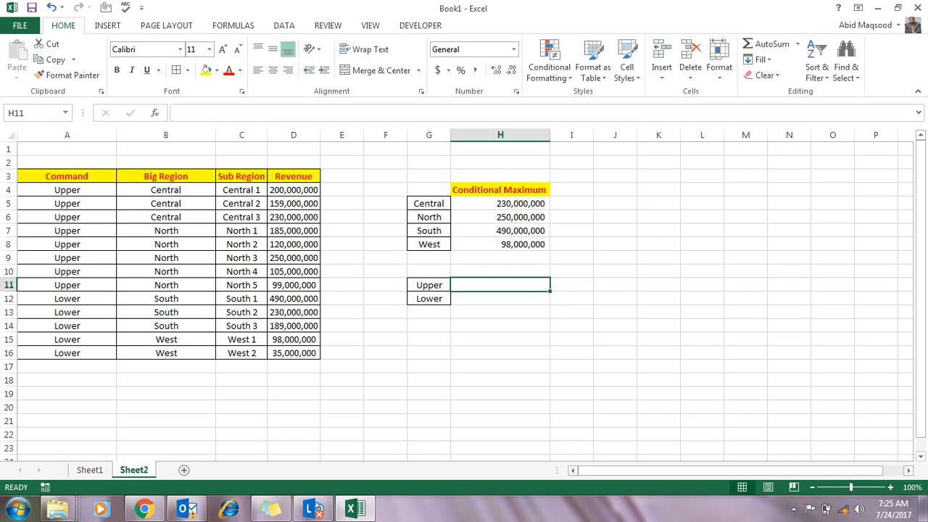
text(=max)
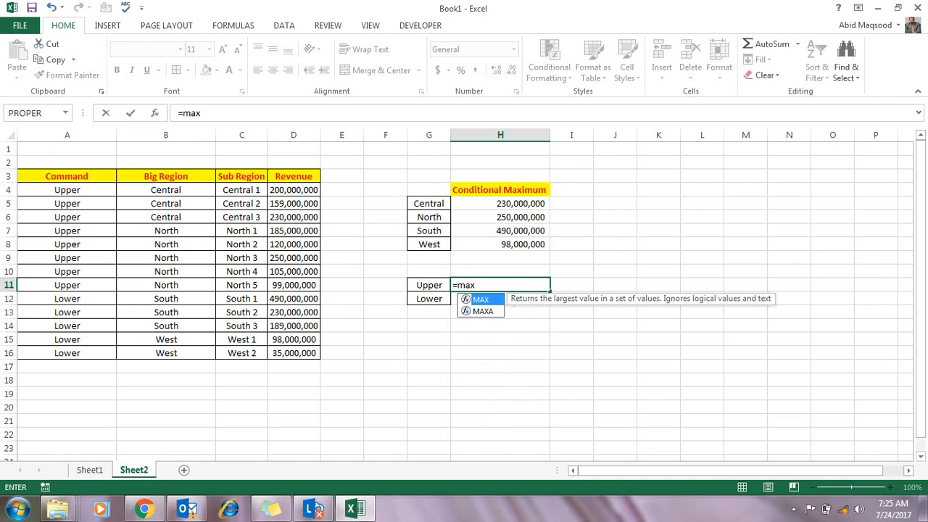
key(Tab)
text(if)
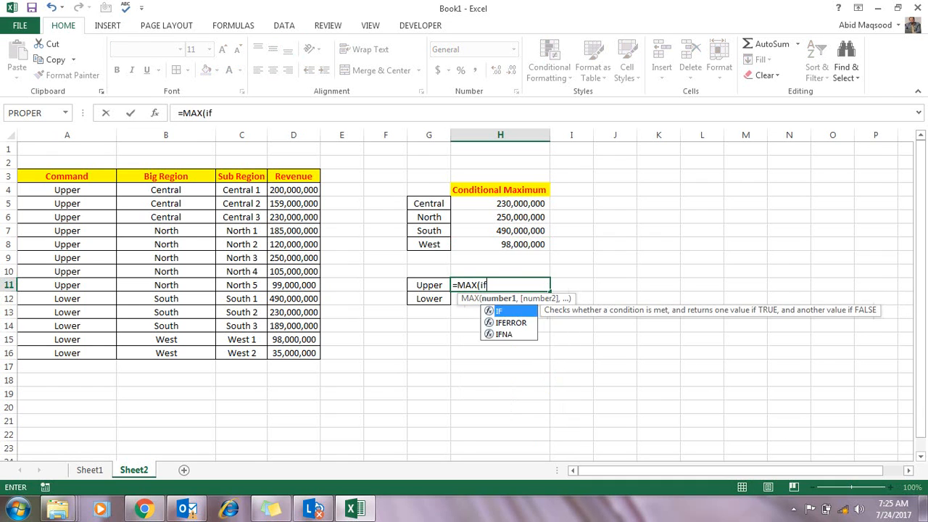
key(Tab)
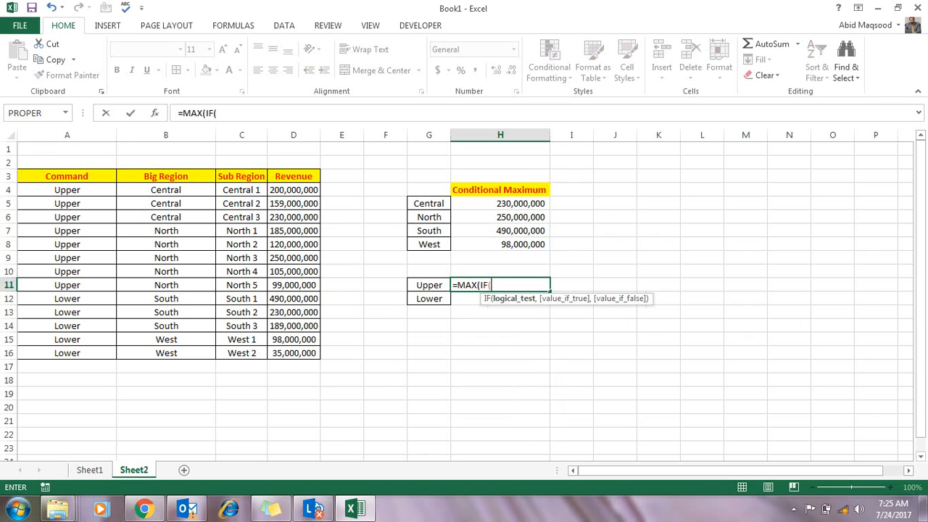
click(67, 136)
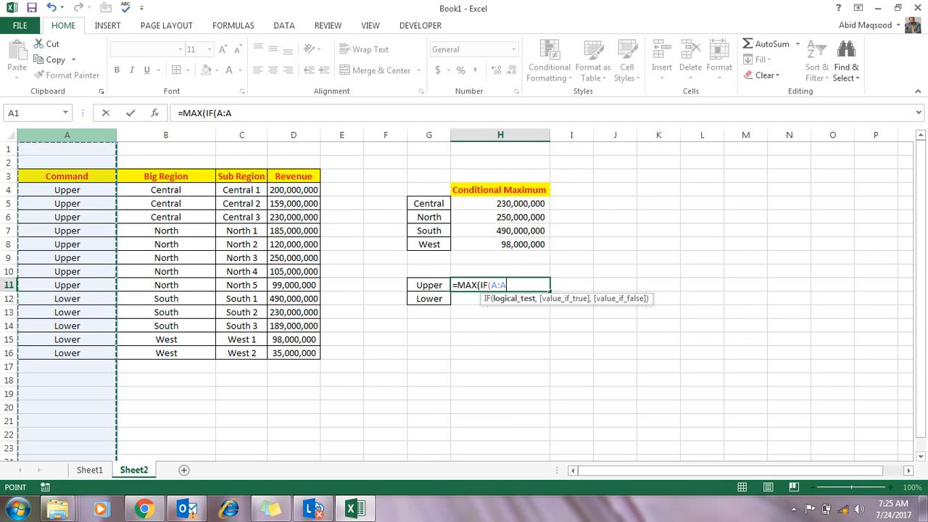
text(=)
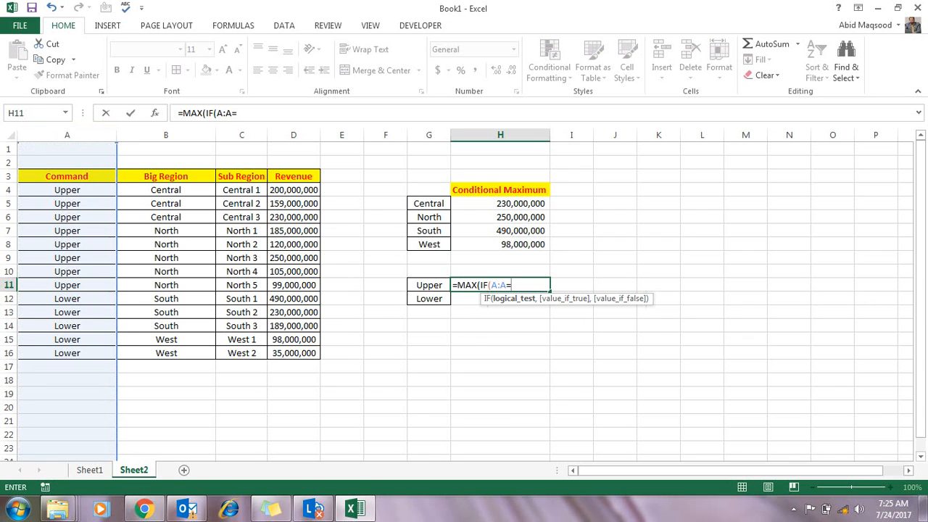
key(Left)
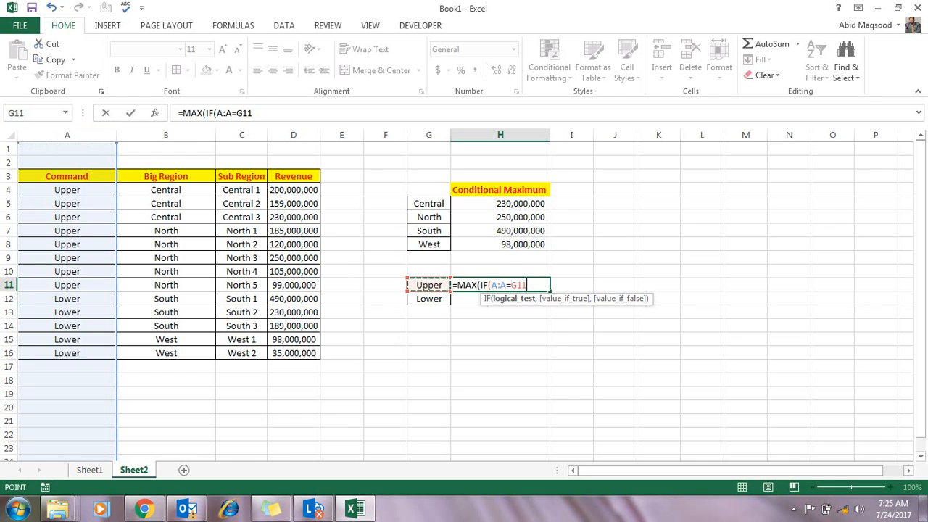
text(,)
click(293, 135)
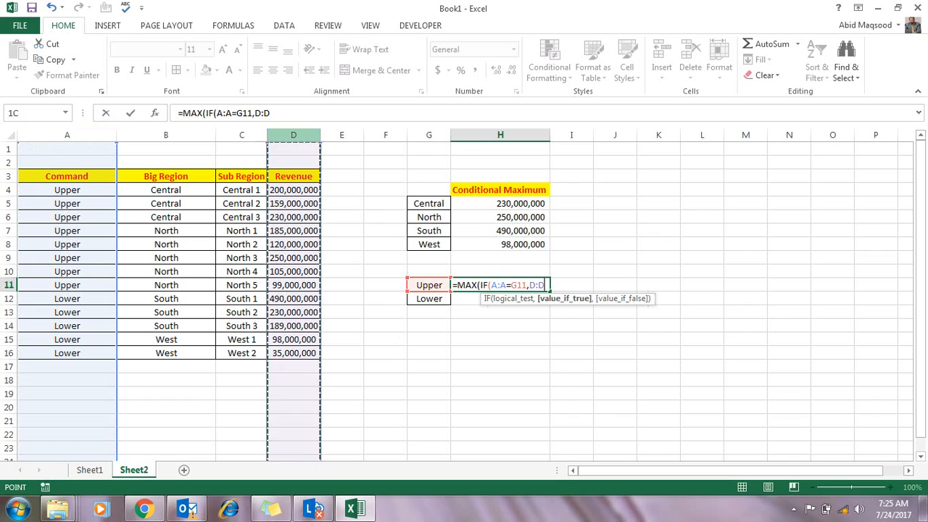
text()))
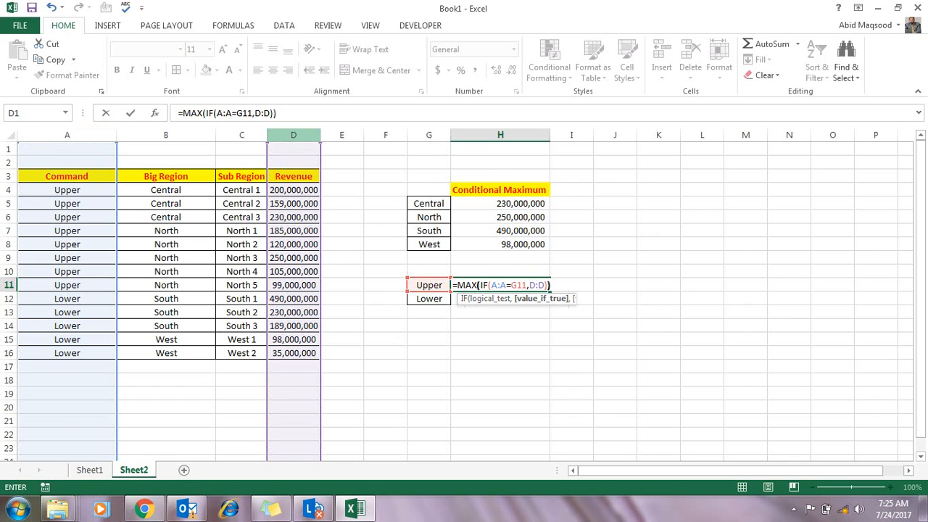
key(Return)
Step: Check the H11 result against the South 1 revenue and re-enter the H11 formula as an array formula
key(Up)
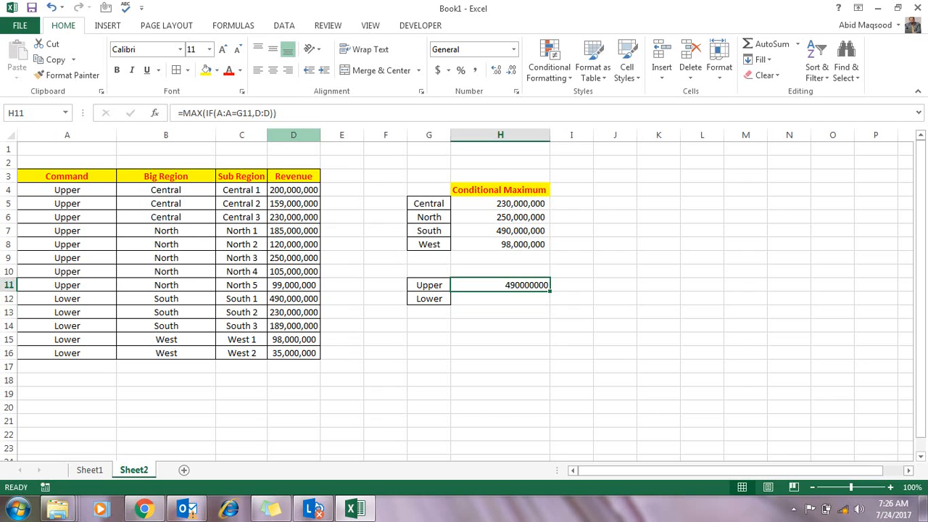
click(294, 299)
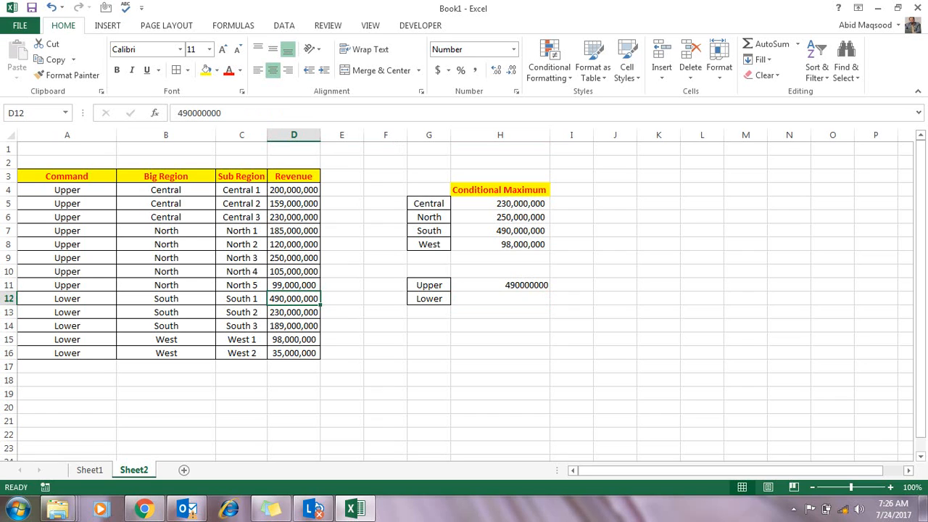
click(500, 285)
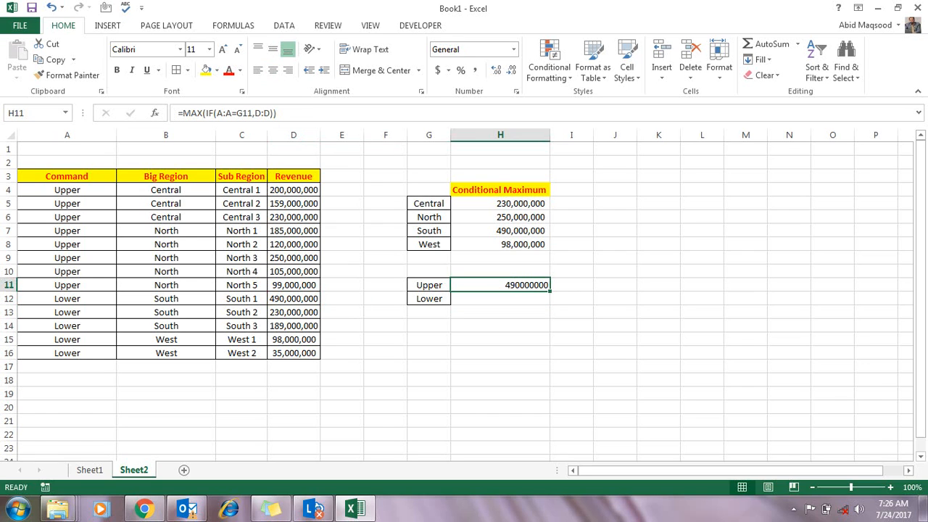
key(F2)
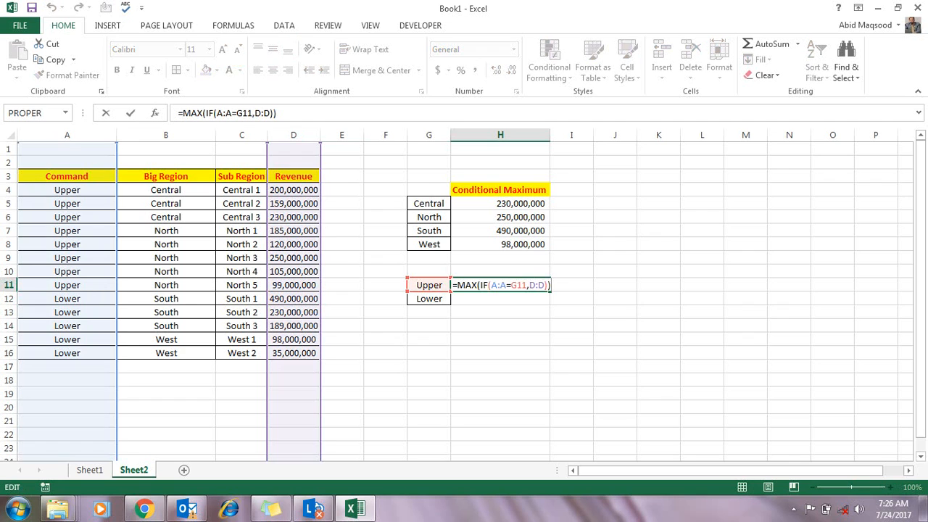
key(ctrl+shift+Return)
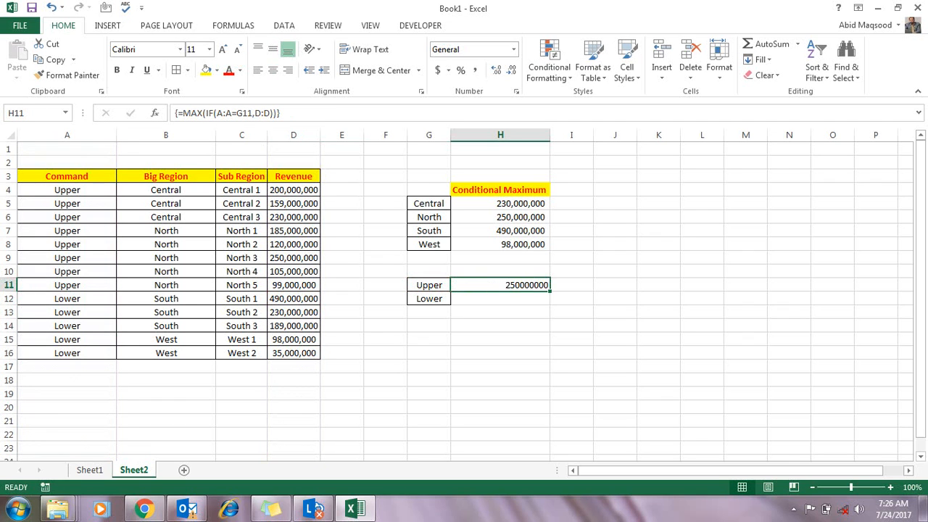
Step: Fill the array formula down to H12 for Lower and apply the cell formatting of H7 to H11:H12
key(Down)
key(ctrl+d)
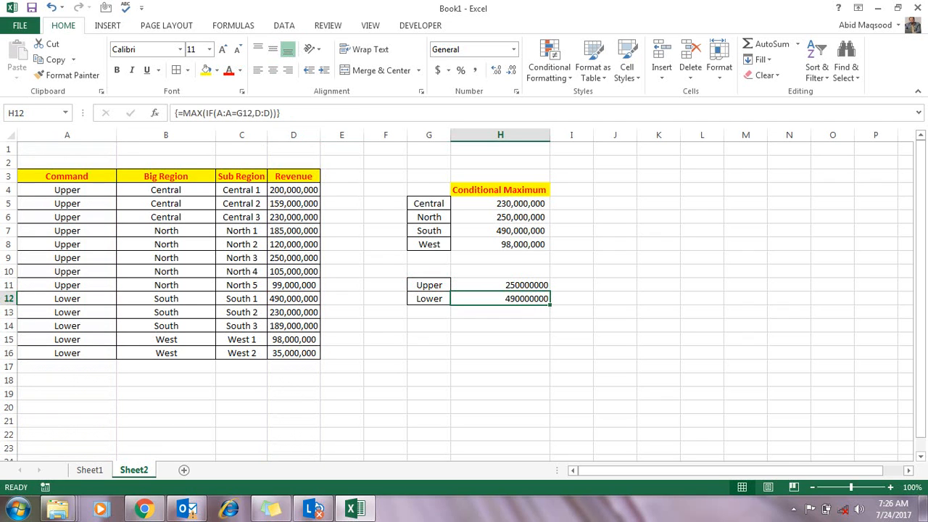
click(500, 231)
click(67, 75)
drag(500, 285, 500, 299)
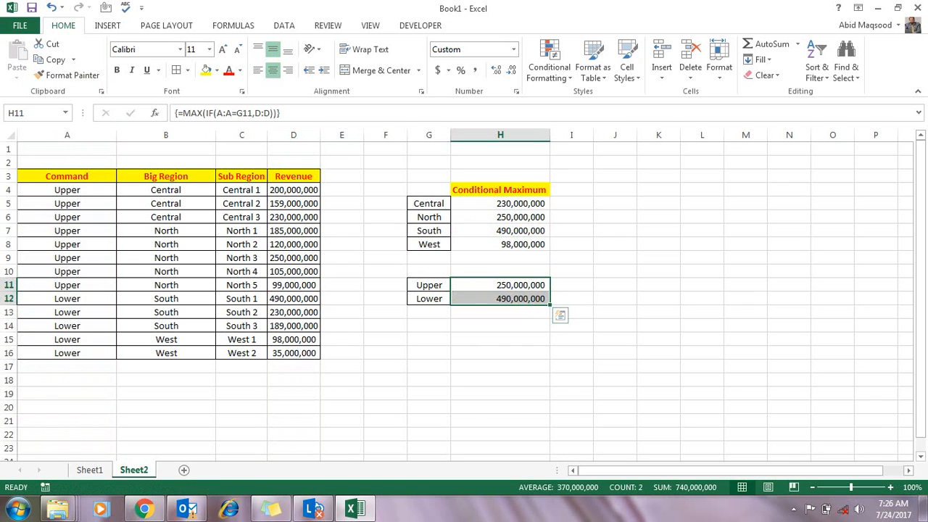
Step: Compare the Lower and Upper maximums with their source revenues in D12:D16 and D4:D11
click(428, 340)
drag(293, 298, 293, 352)
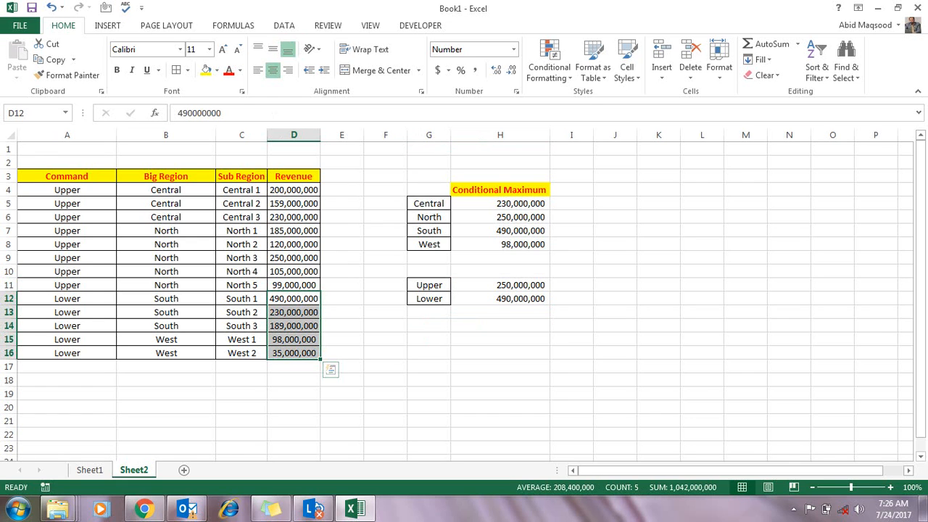
click(500, 285)
drag(294, 285, 294, 190)
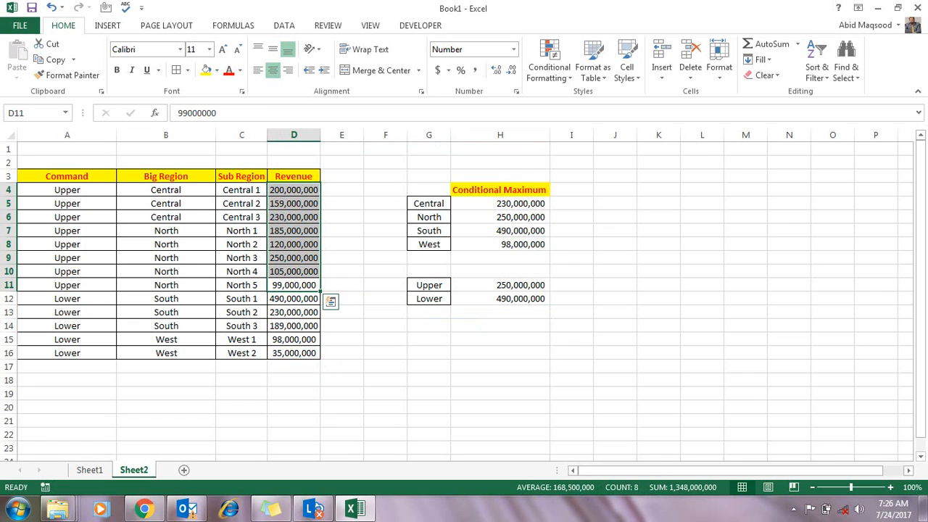